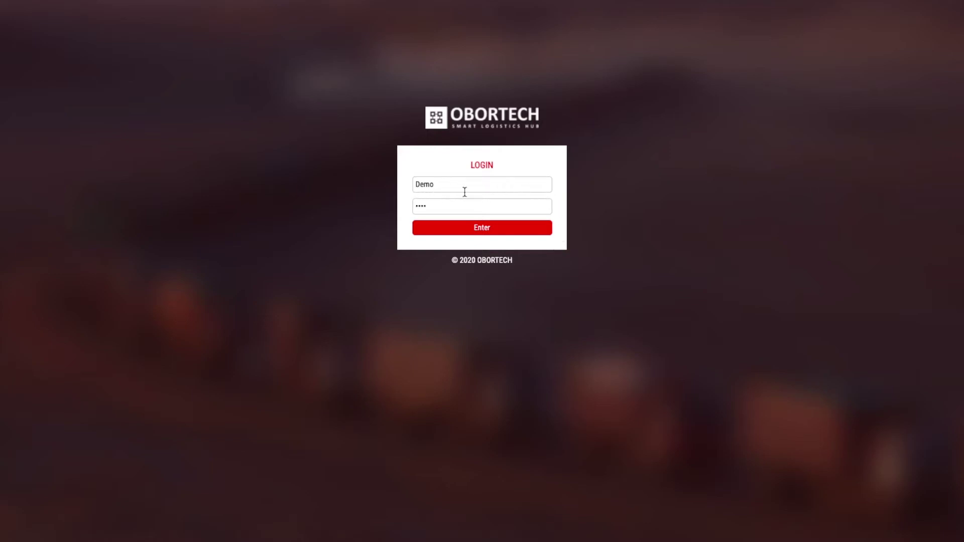
Sign in with the demo account to reach container 0188 M CH's Containers view
left_click(456, 226)
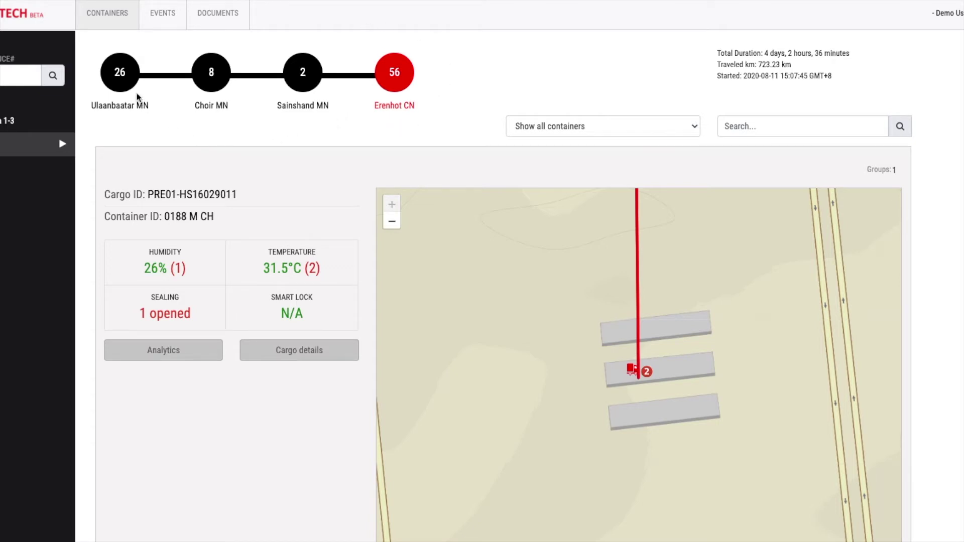
Check container 0188 M CH's Ulaanbaatar–Erenhot route stations and border times, and zoom the map out
mouse_move(129, 88)
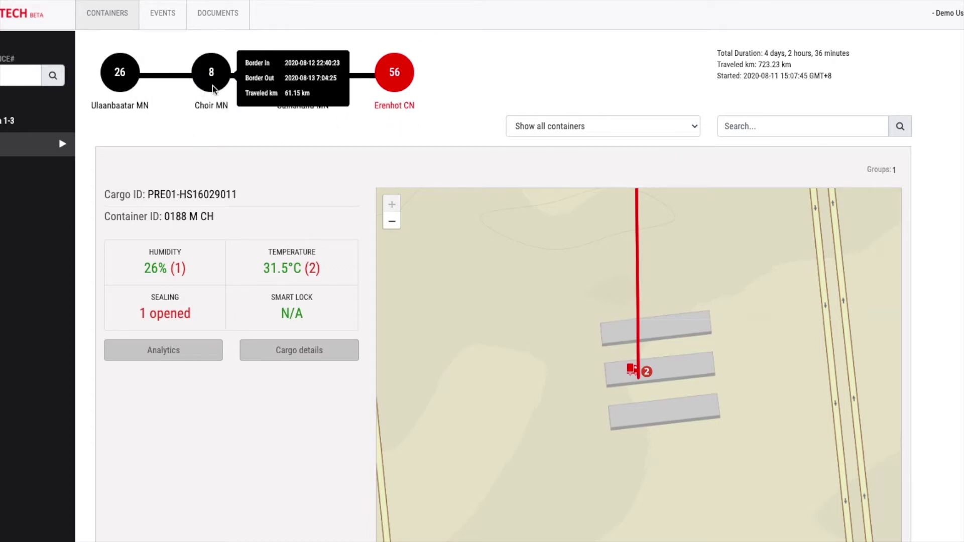
mouse_move(292, 88)
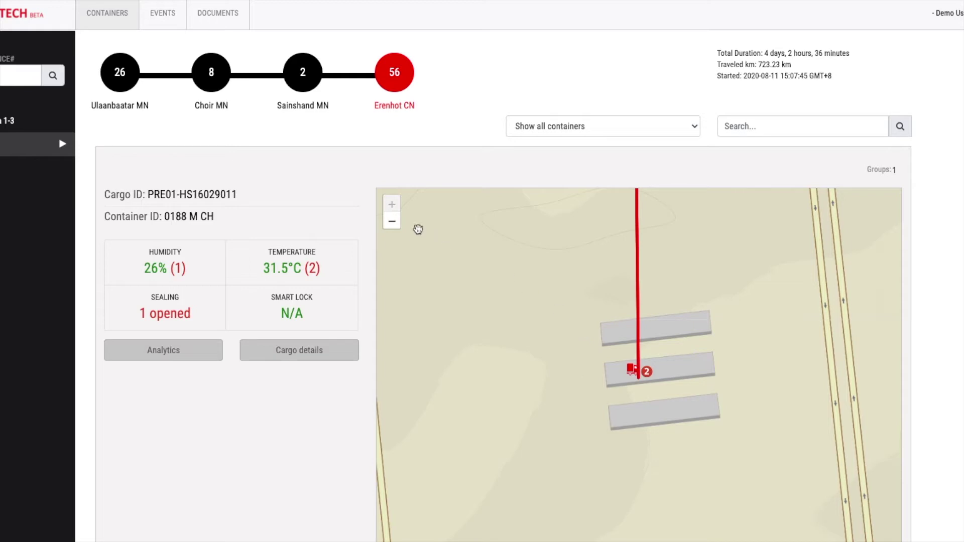
scroll(418, 166, "down", 1)
left_click(392, 197)
Zoom the map out to the full Ulaanbaatar–Erenhot route and open the container's temperature analytics
left_click(391, 197)
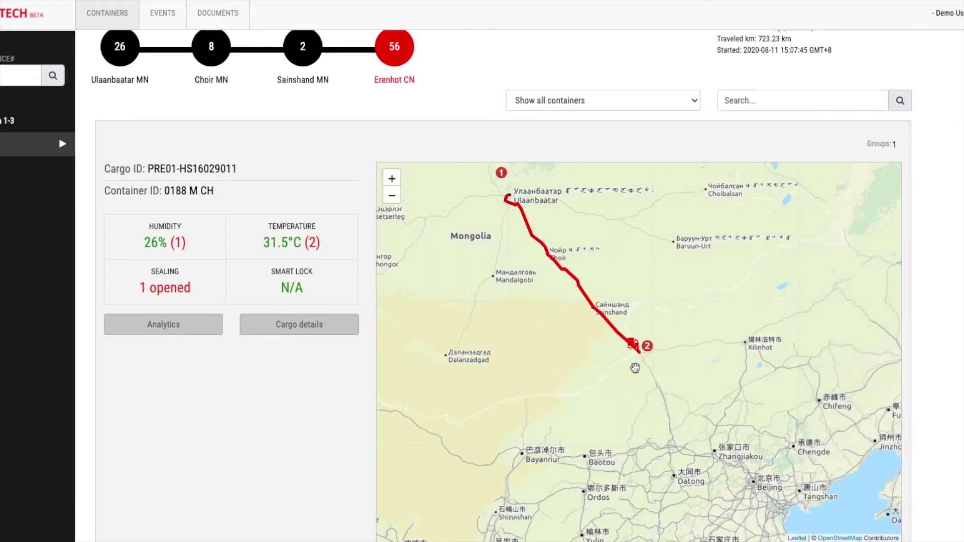
scroll(929, 273, "up", 1)
scroll(858, 112, "up", 1)
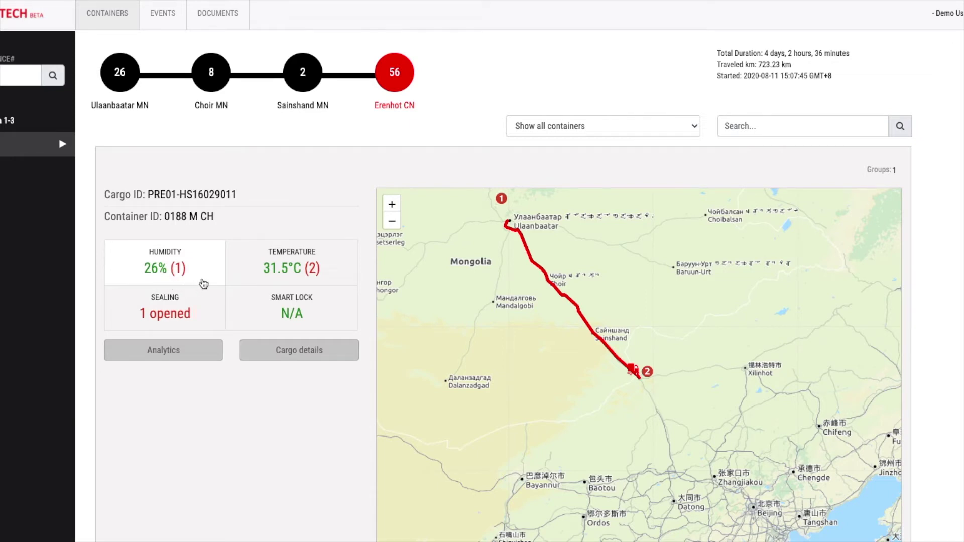
left_click(338, 265)
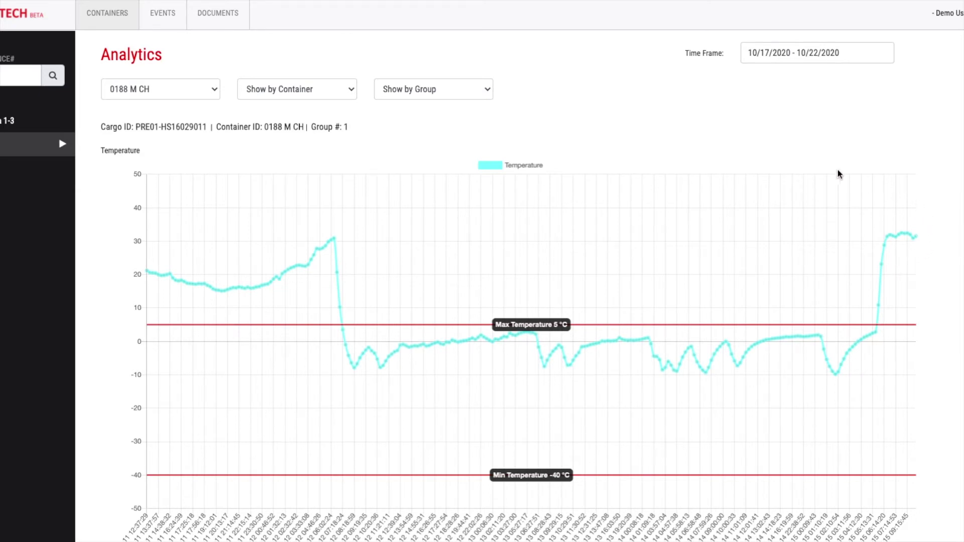
Switch from the temperature chart to container 0188 M CH's Events timeline
left_click(169, 22)
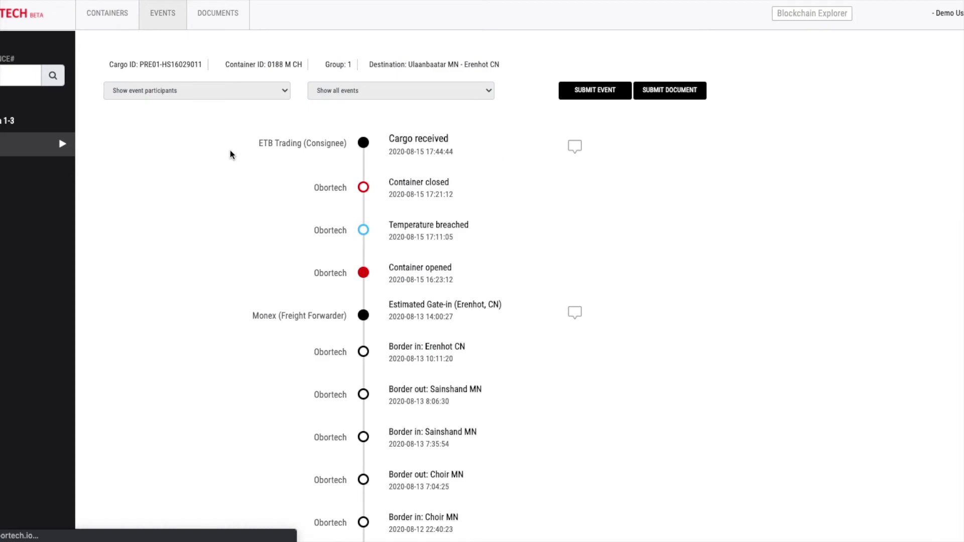
Scroll cargo PRE01-HS16029011's event timeline to the oldest events and back, then open the participant filter
scroll(230, 154, "down", 6)
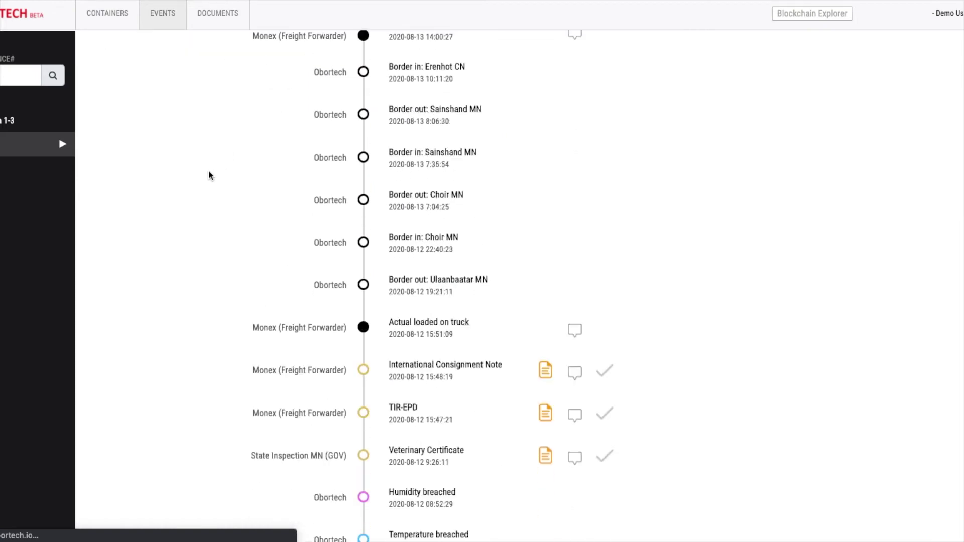
scroll(210, 175, "down", 7)
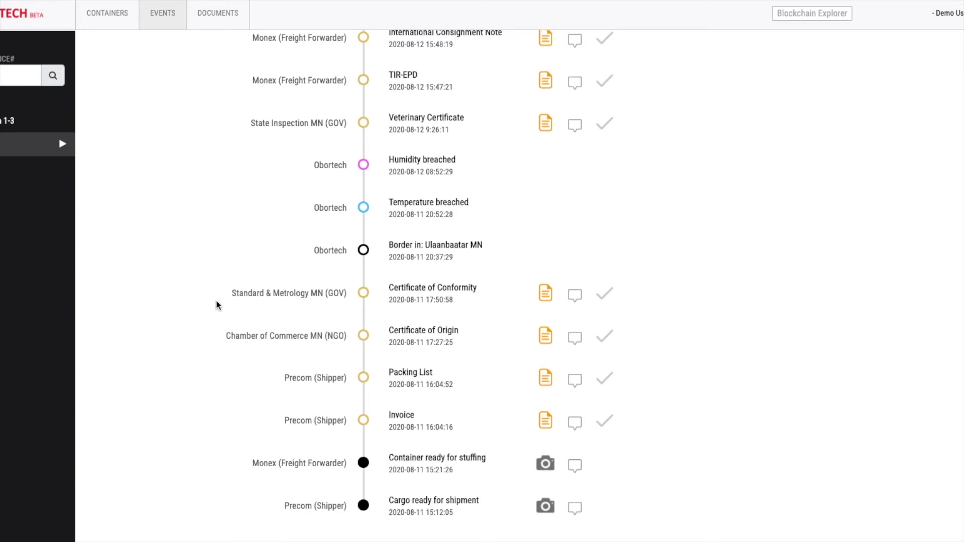
scroll(217, 305, "up", 2)
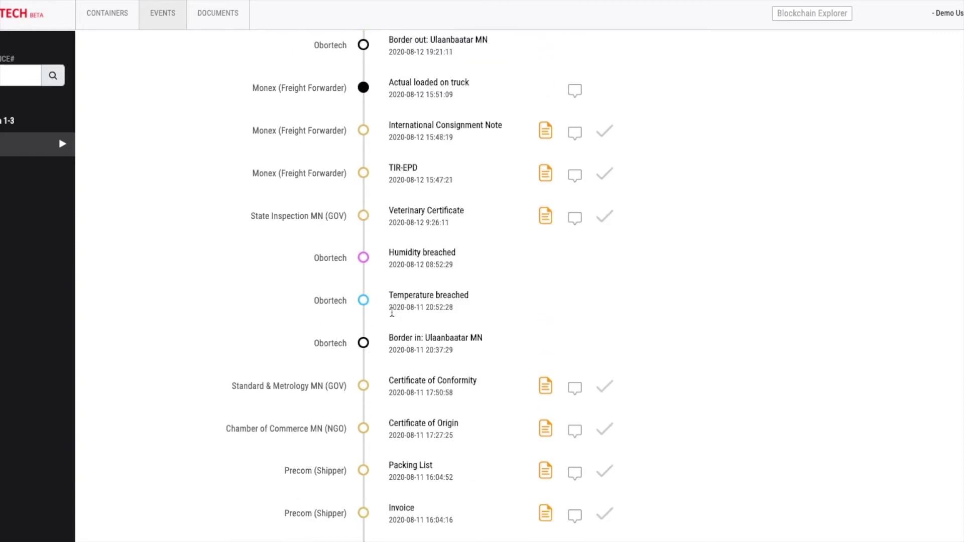
scroll(291, 306, "up", 10)
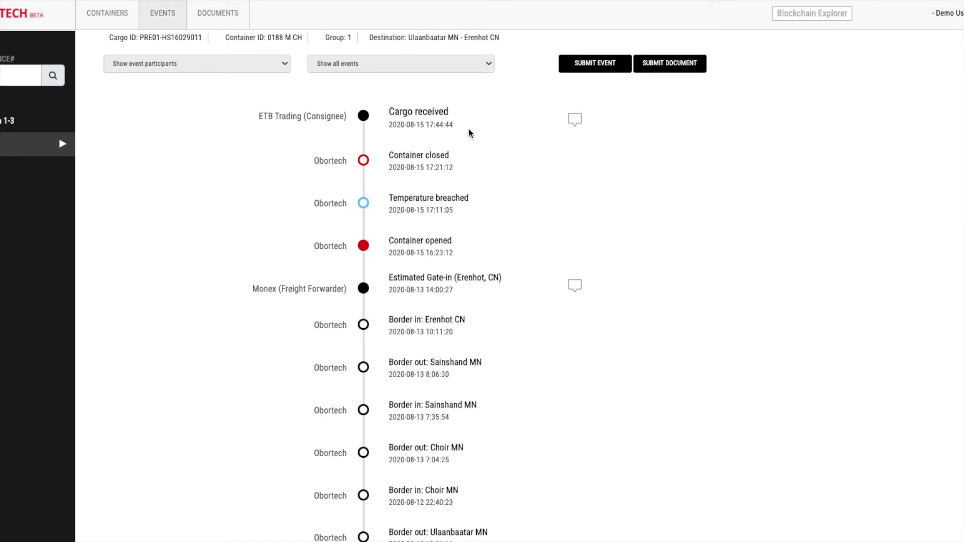
scroll(512, 251, "down", 5)
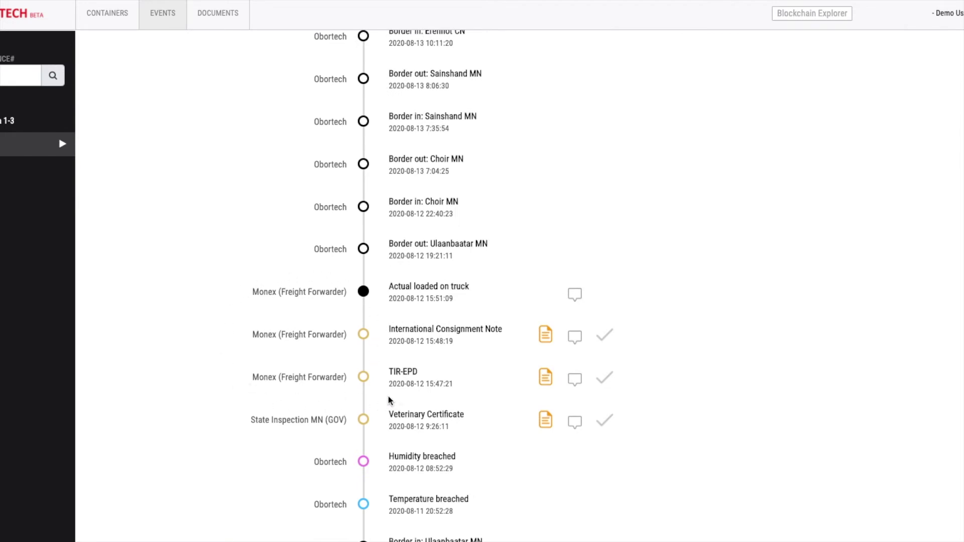
scroll(381, 397, "up", 5)
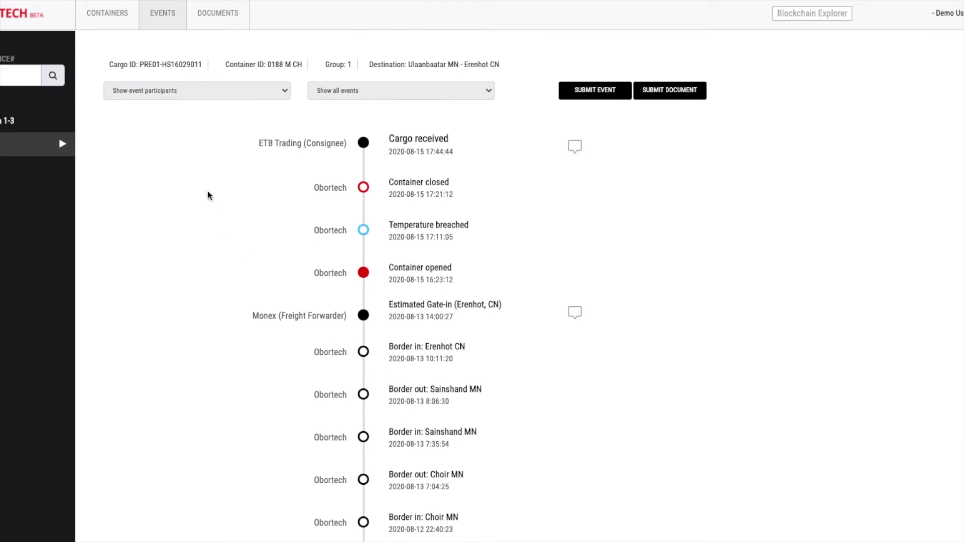
left_click(215, 91)
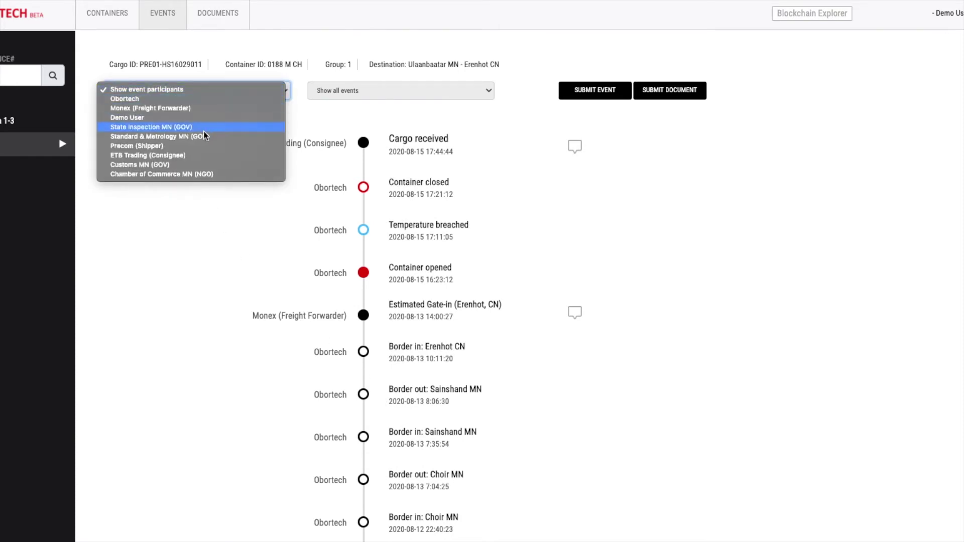
Filter the timeline to Monex (Freight Forwarder) events, after briefly trying Precom (Shipper)
left_click(201, 146)
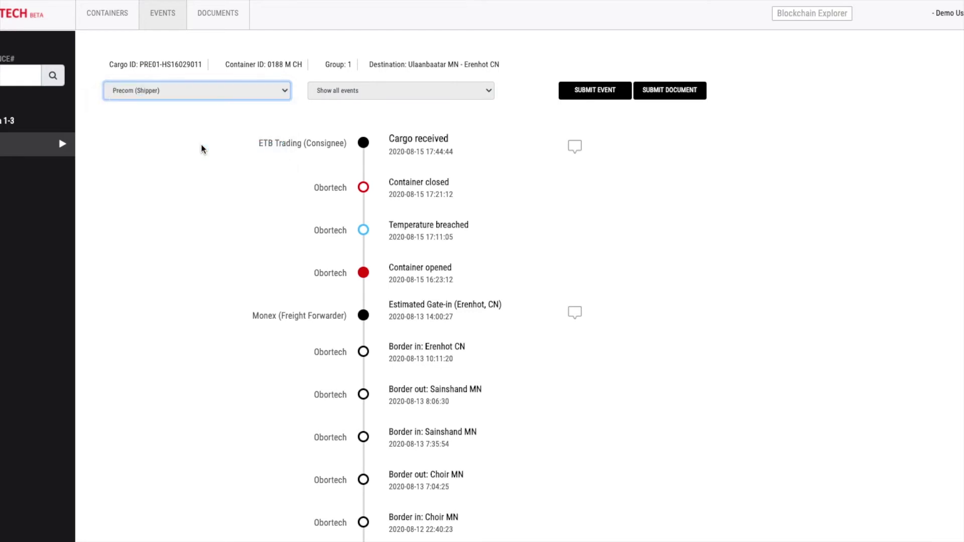
left_click(215, 94)
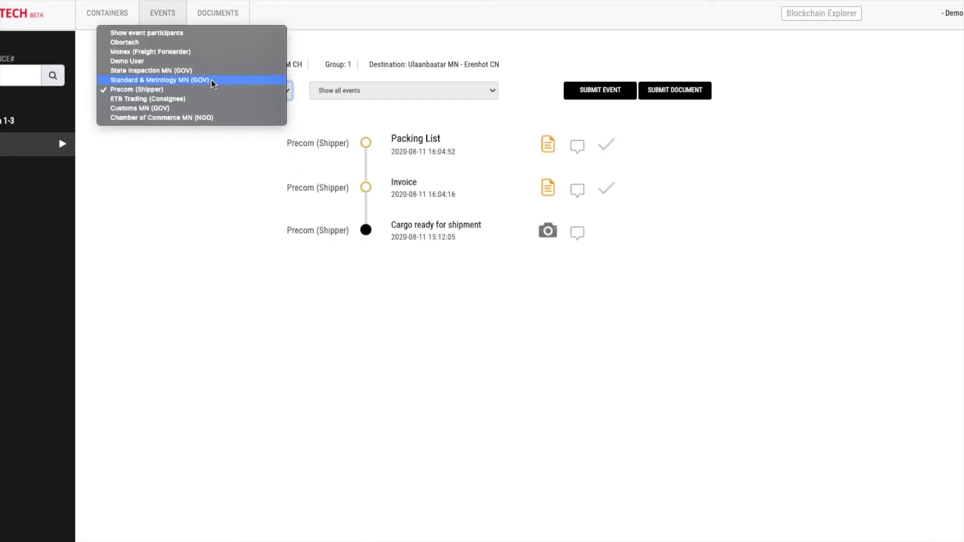
left_click(202, 53)
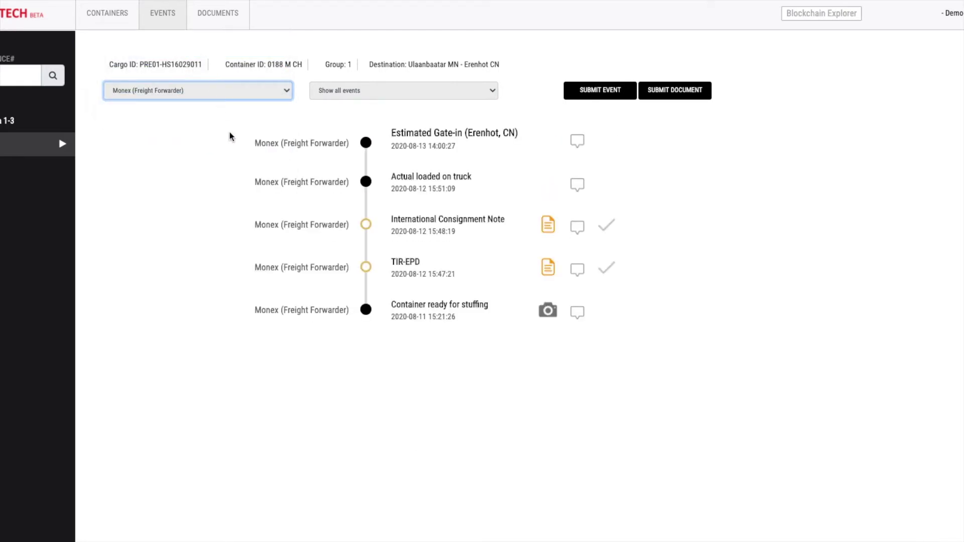
Set the event type filter to Transport events only and start a new event submission
left_click(423, 96)
left_click(422, 98)
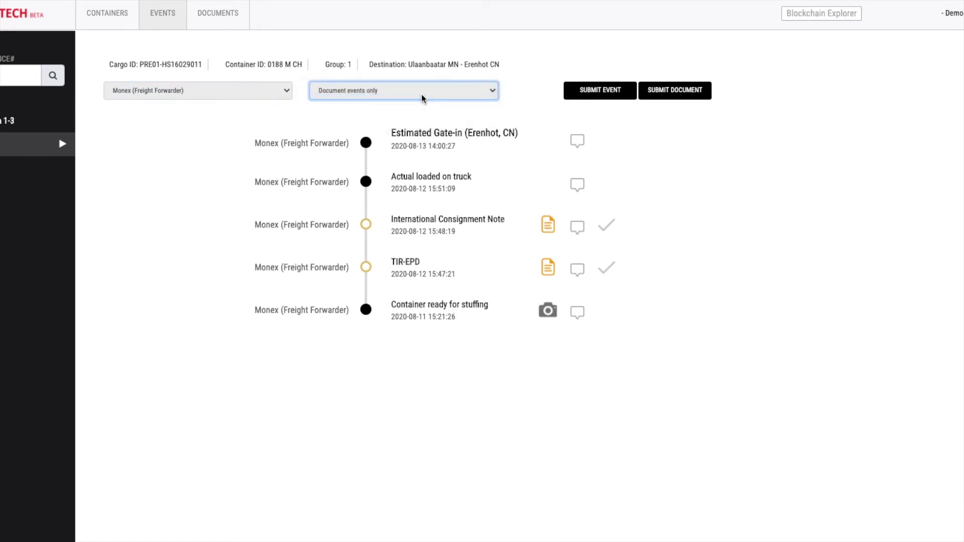
left_click(421, 94)
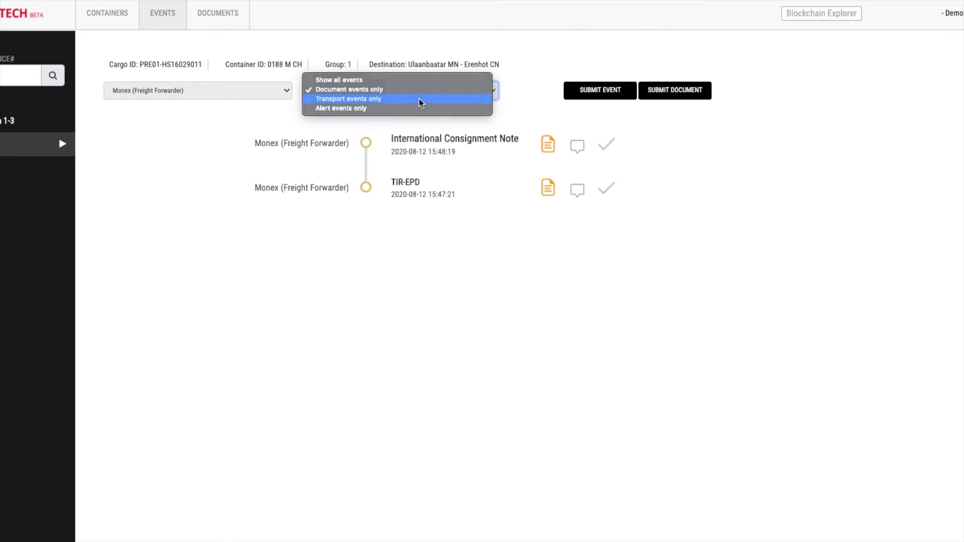
left_click(419, 98)
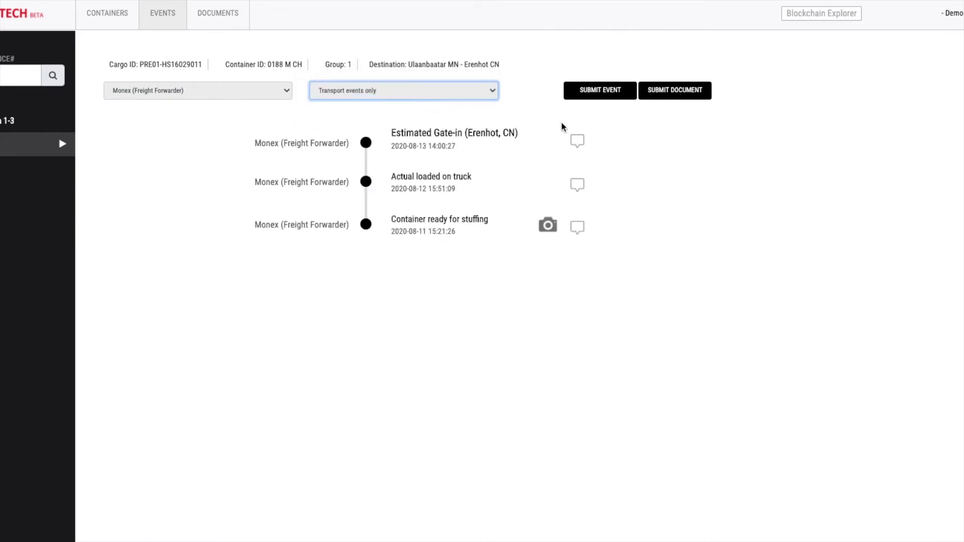
left_click(615, 131)
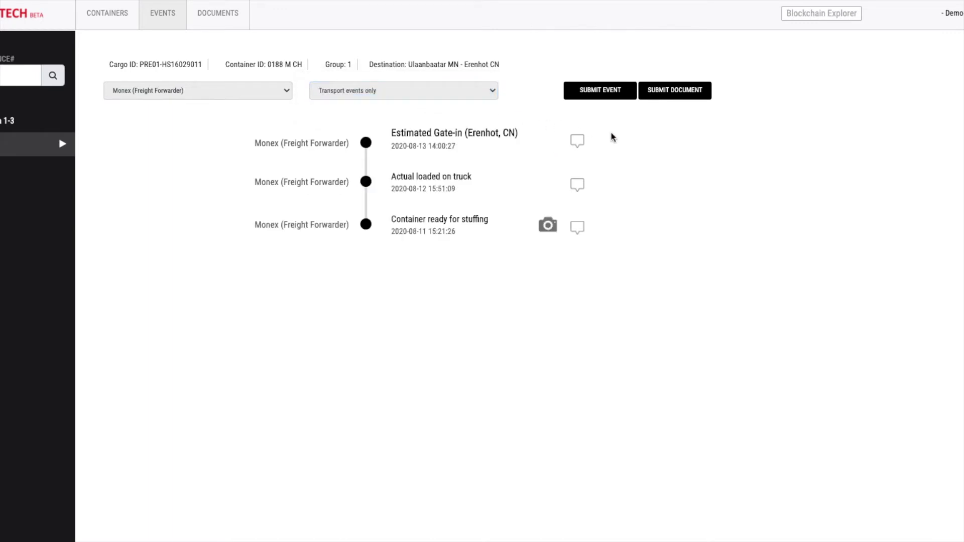
left_click(609, 99)
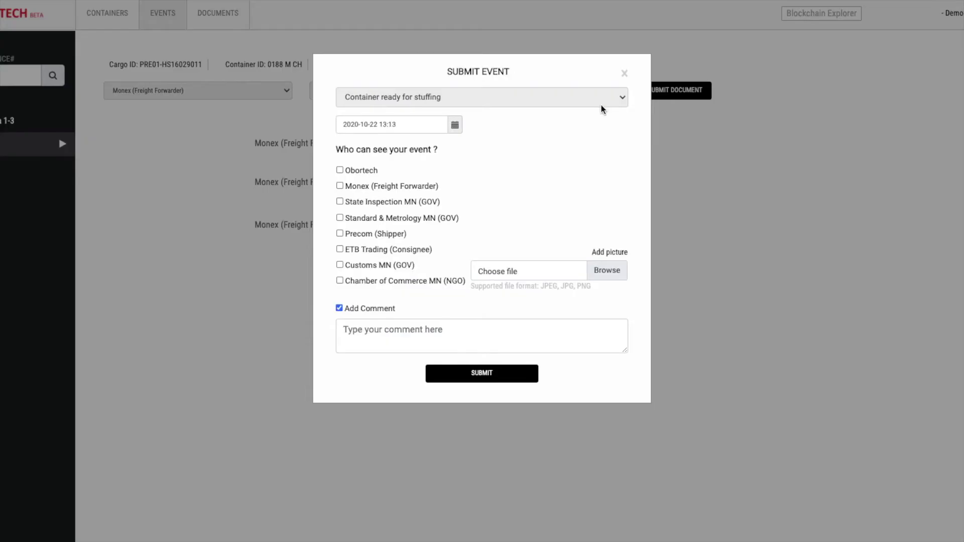
left_click(580, 102)
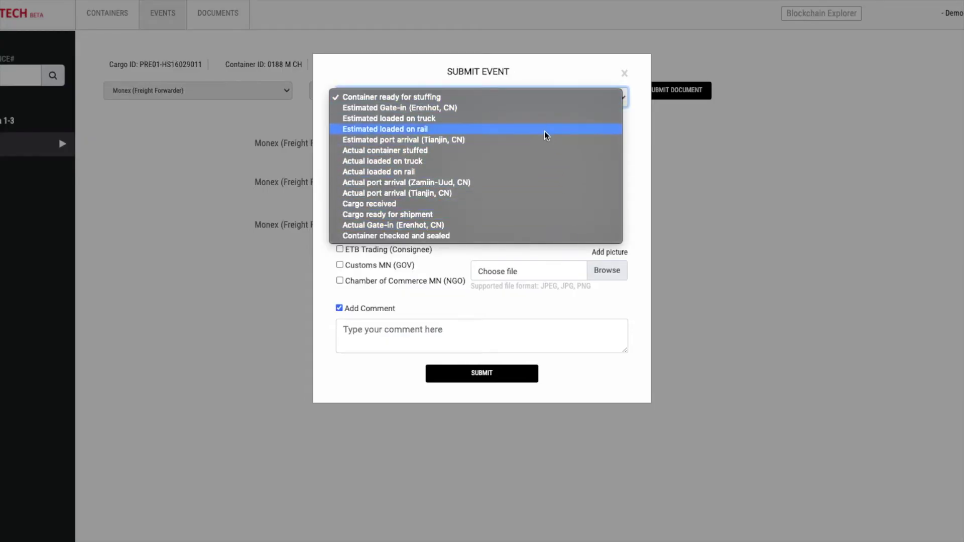
key("Escape")
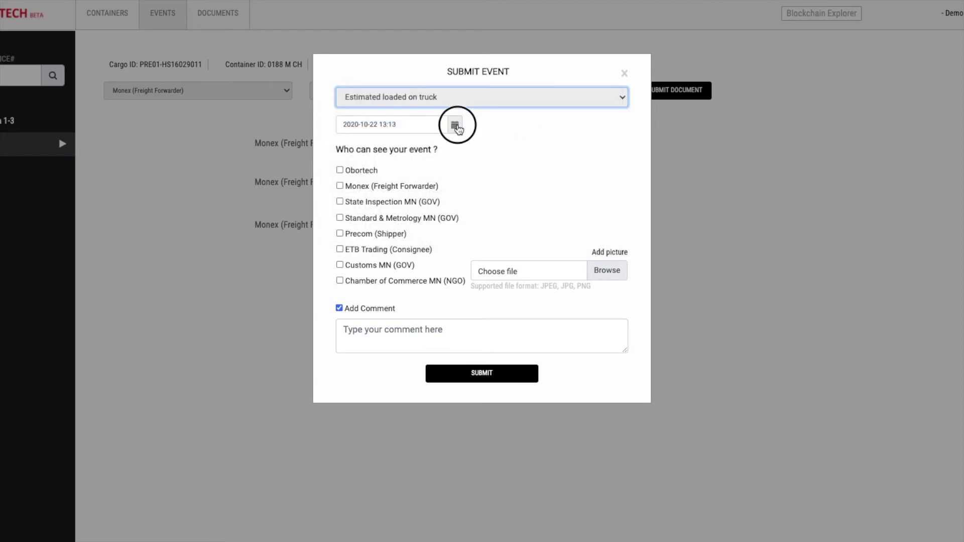
left_click(456, 127)
left_click(414, 245)
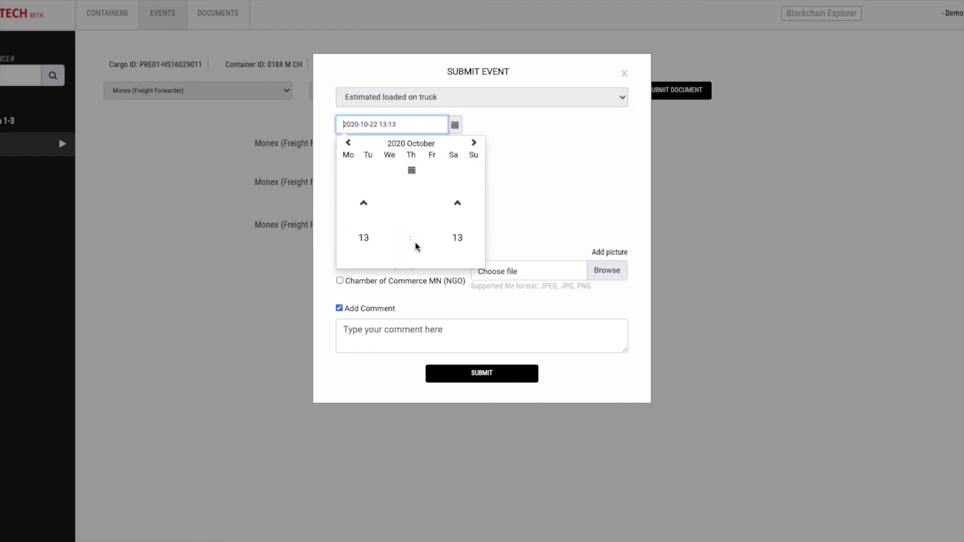
left_click(516, 201)
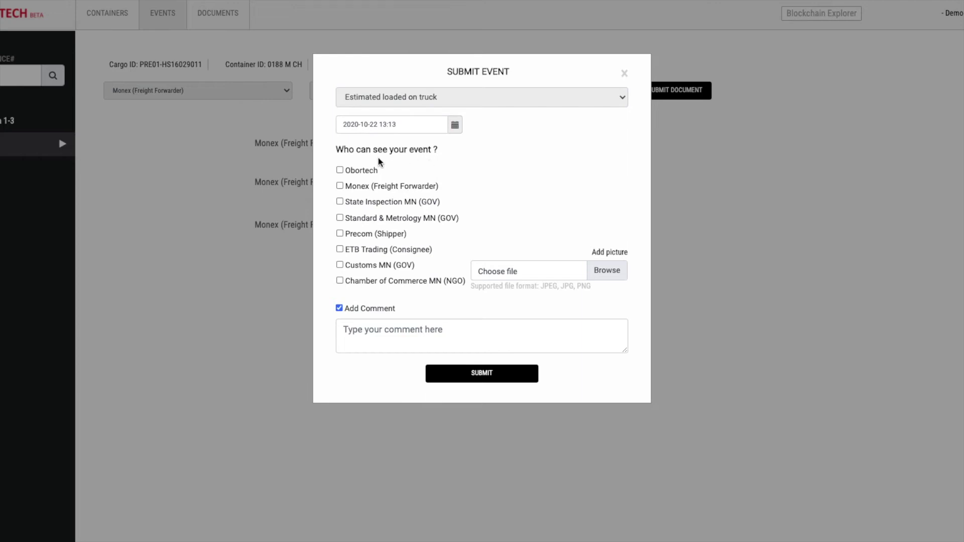
Make the event visible to Standard & Metrology MN, Precom and ETB Trading, and begin adding a picture and comment
left_click(340, 217)
left_click(340, 233)
left_click(340, 249)
left_click(611, 277)
left_click(477, 332)
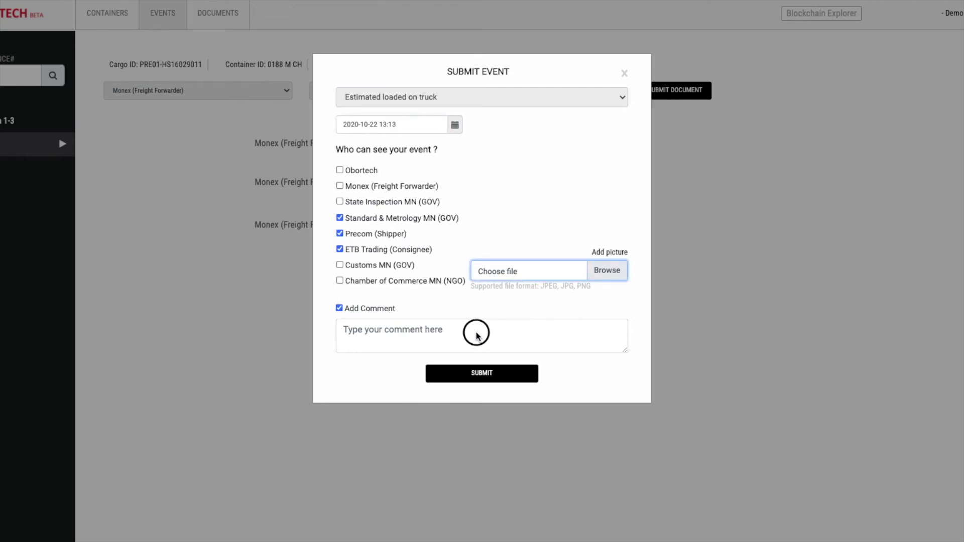
left_click(482, 328)
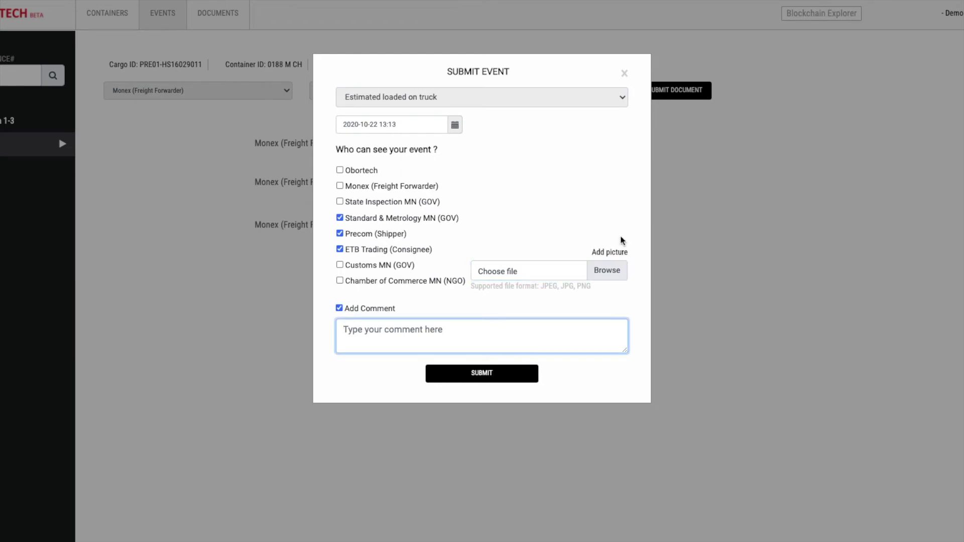
Discard the event draft and start a Bill of Lading document submission
left_click(626, 74)
left_click(664, 96)
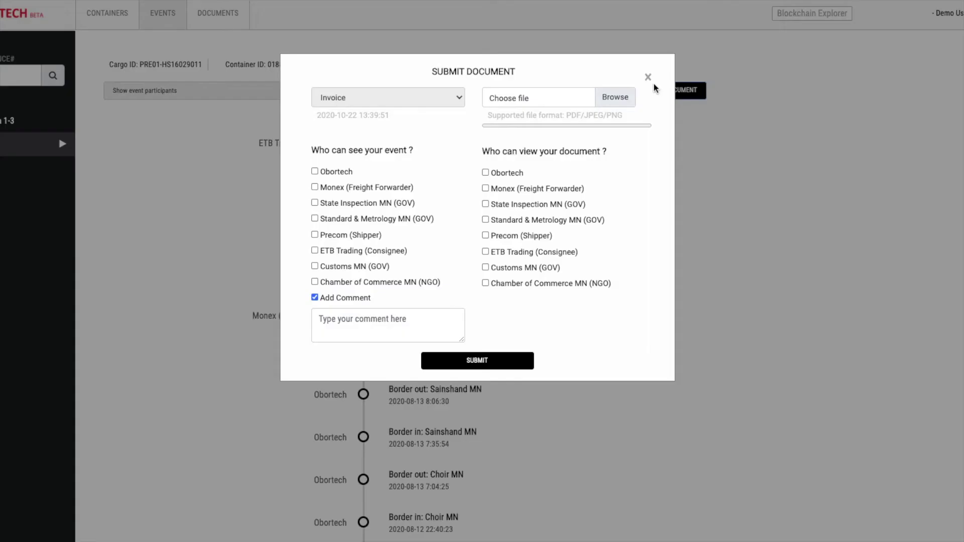
left_click(458, 100)
left_click(446, 112)
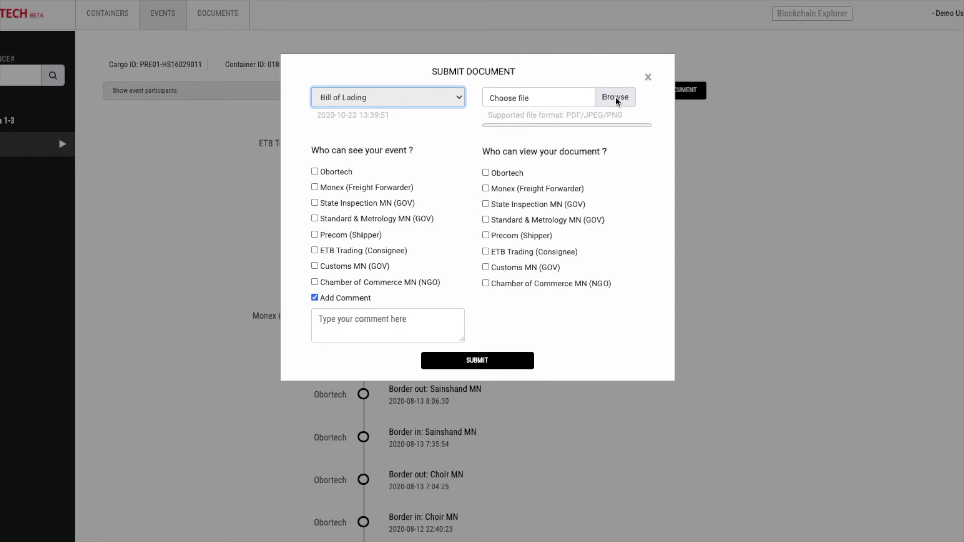
Share the Bill of Lading with Standard & Metrology MN and Precom, then discard the form
left_click(315, 219)
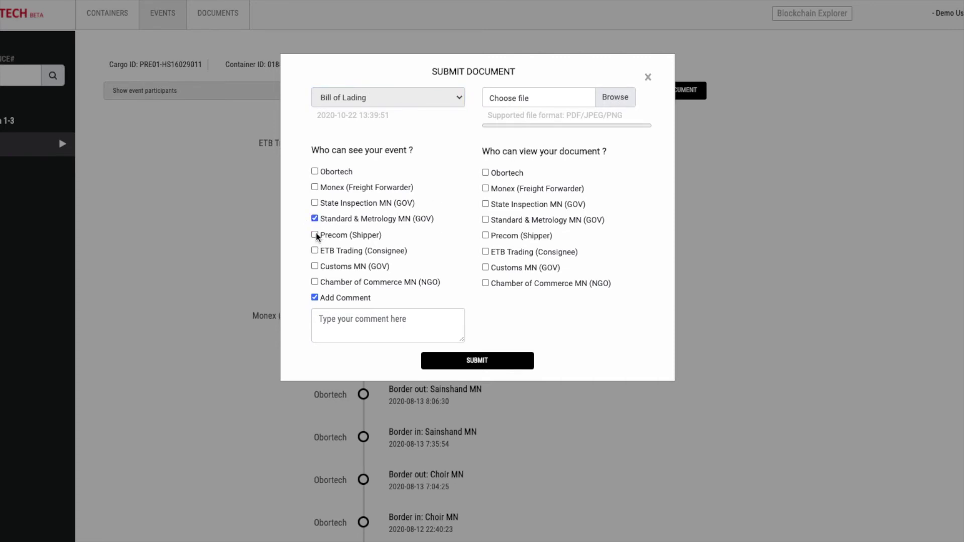
left_click(315, 235)
left_click(486, 220)
left_click(485, 235)
left_click(648, 78)
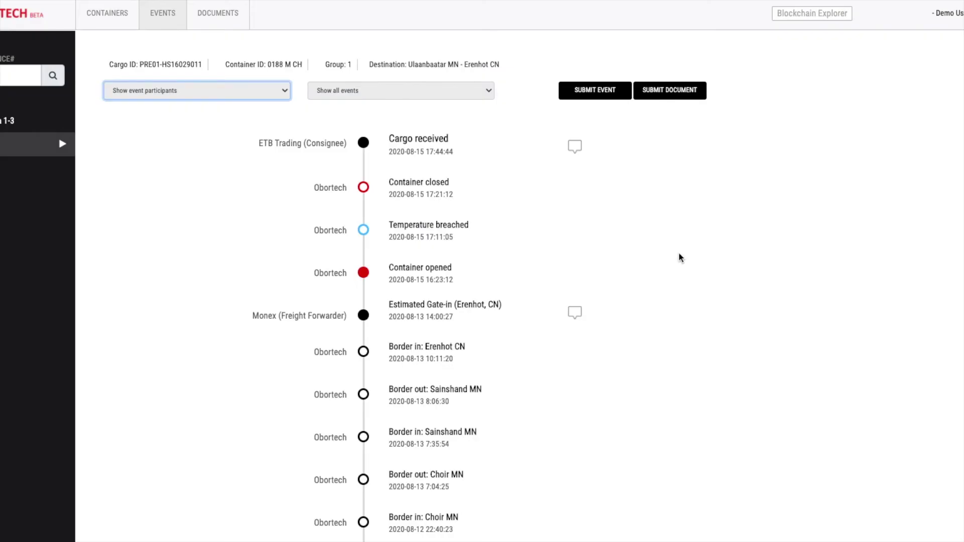
scroll(536, 293, "down", 10)
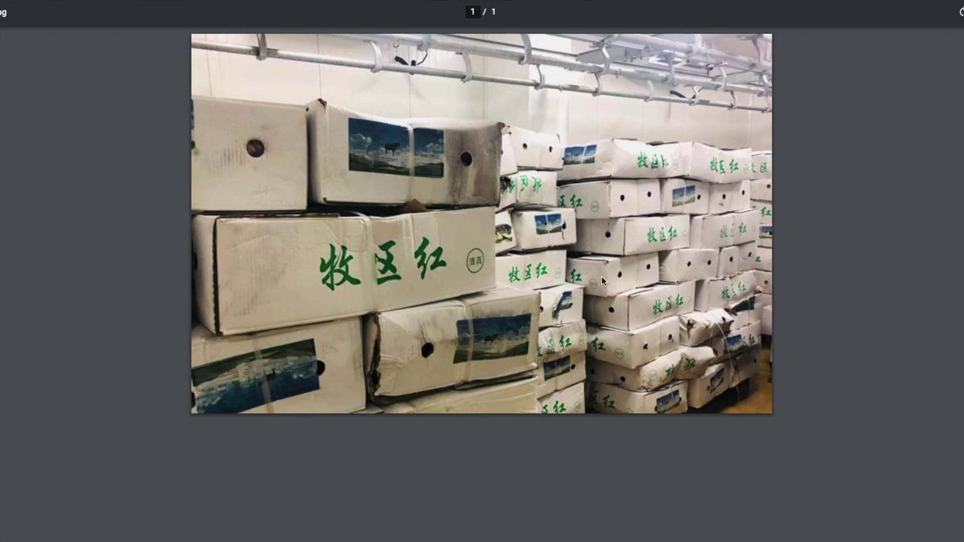
key("Escape")
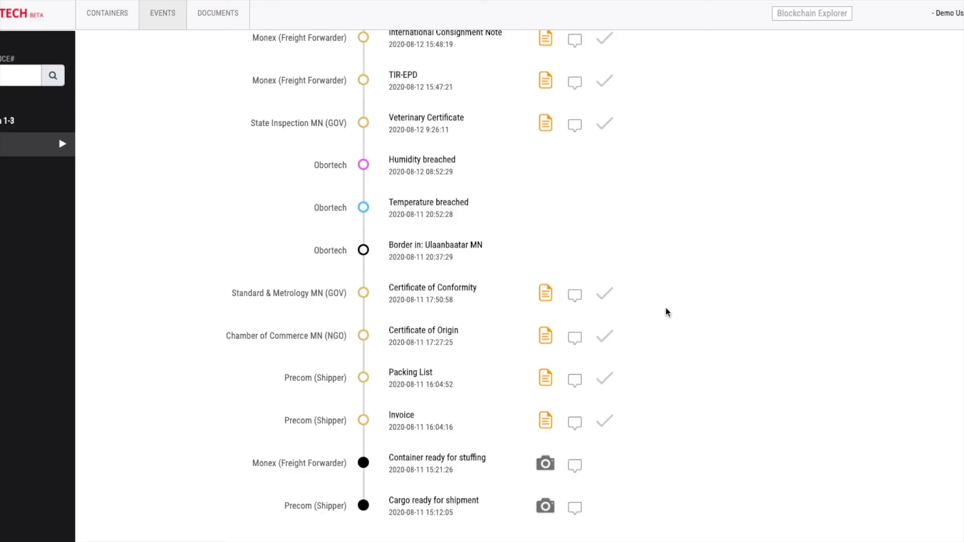
scroll(655, 403, "up", 1)
scroll(655, 403, "up", 8)
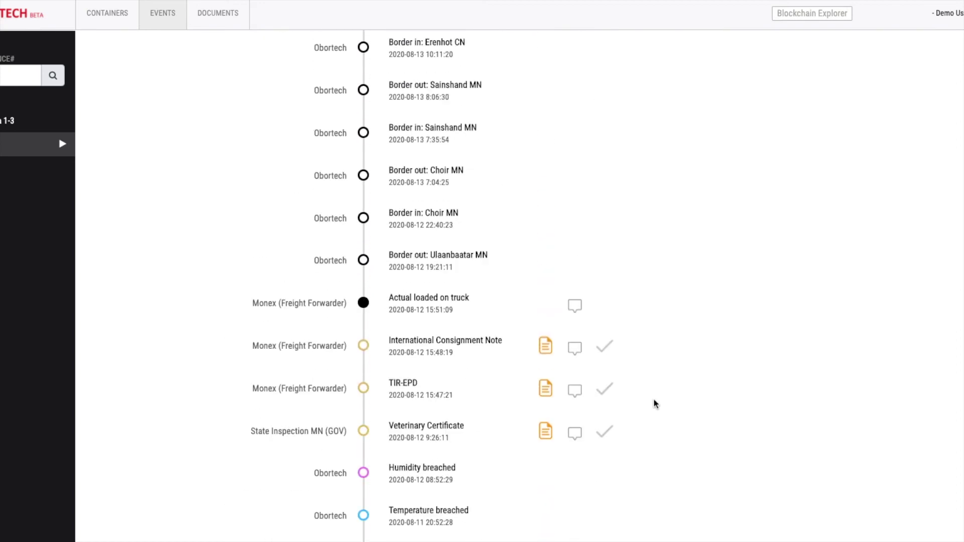
scroll(655, 403, "up", 4)
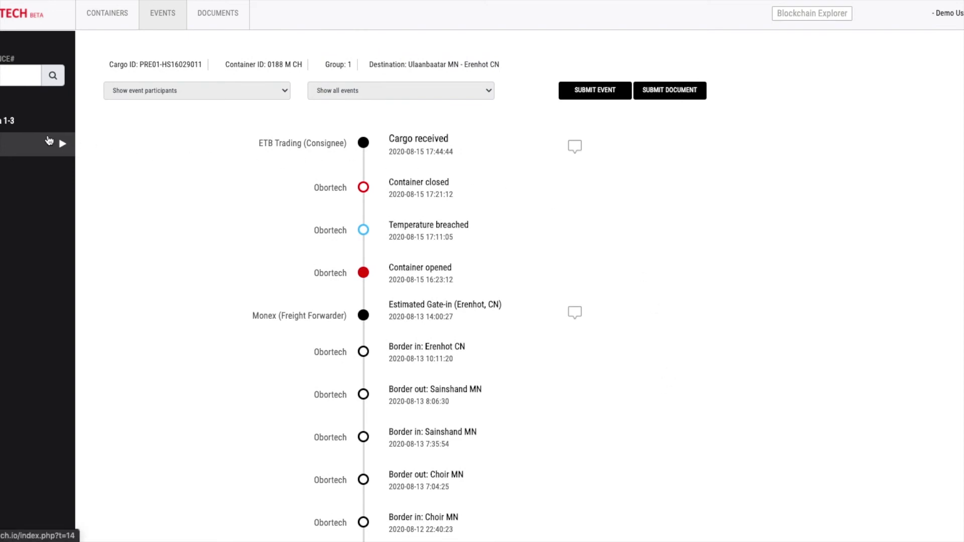
Load cargo 45G1's timeline and review the Inventory Document's comments and acceptances by Monex and Australia
left_click(13, 129)
scroll(212, 316, "down", 5)
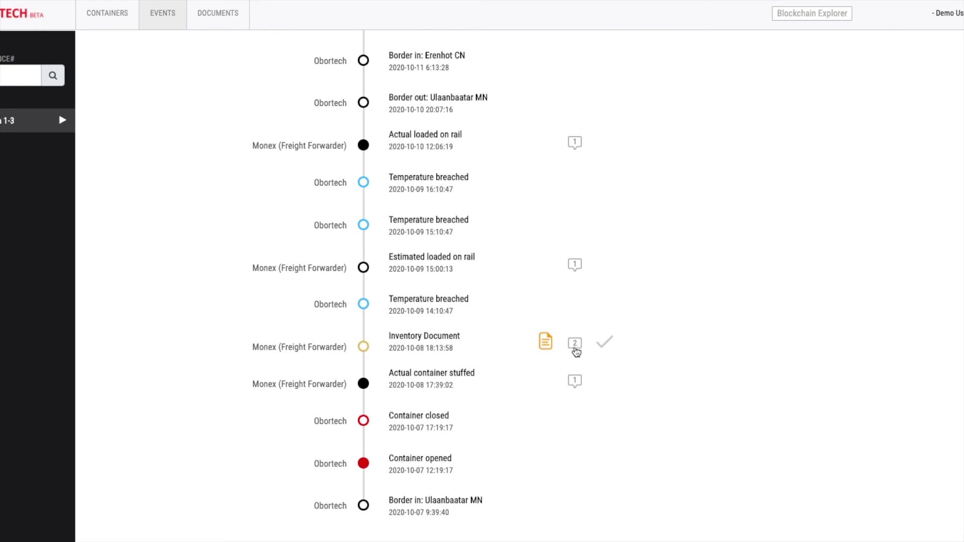
left_click(575, 347)
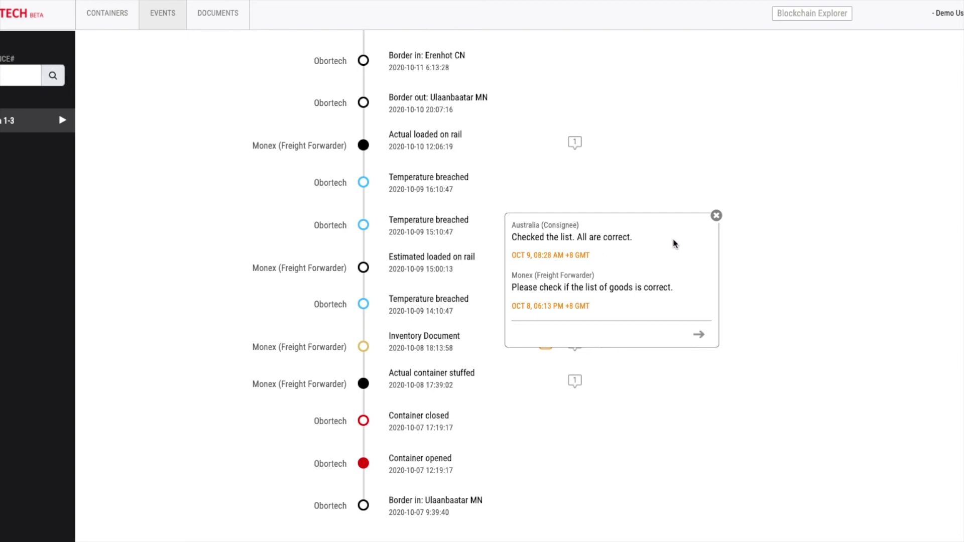
left_click(716, 216)
left_click(608, 343)
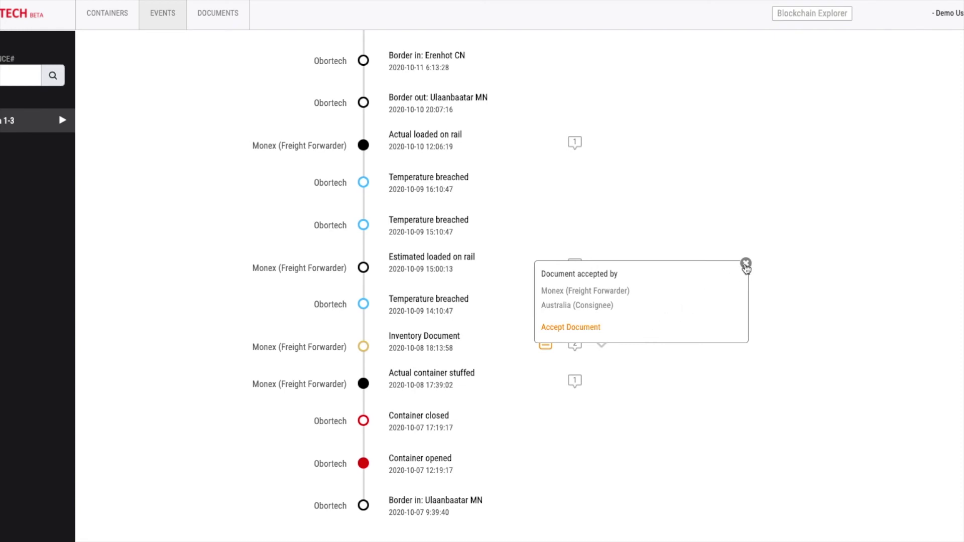
left_click(746, 264)
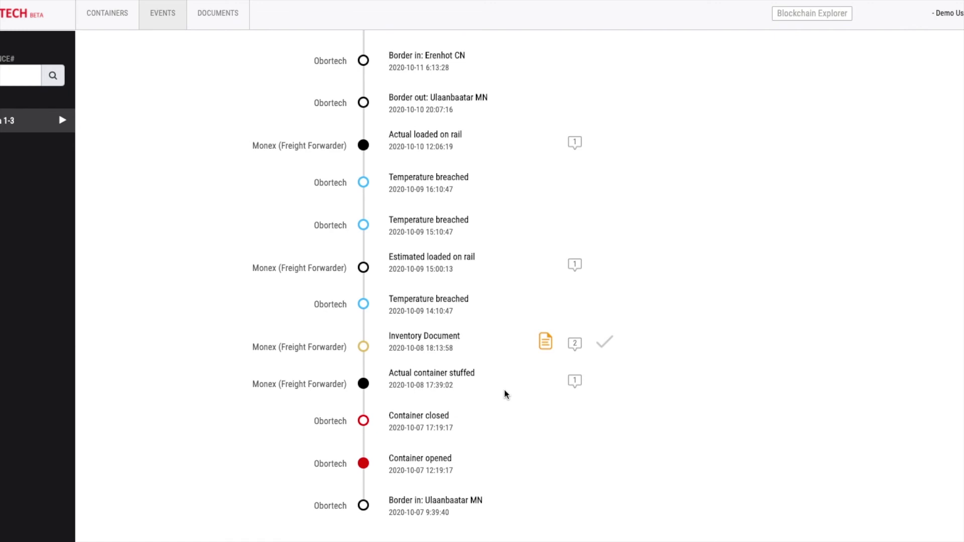
scroll(506, 395, "up", 1)
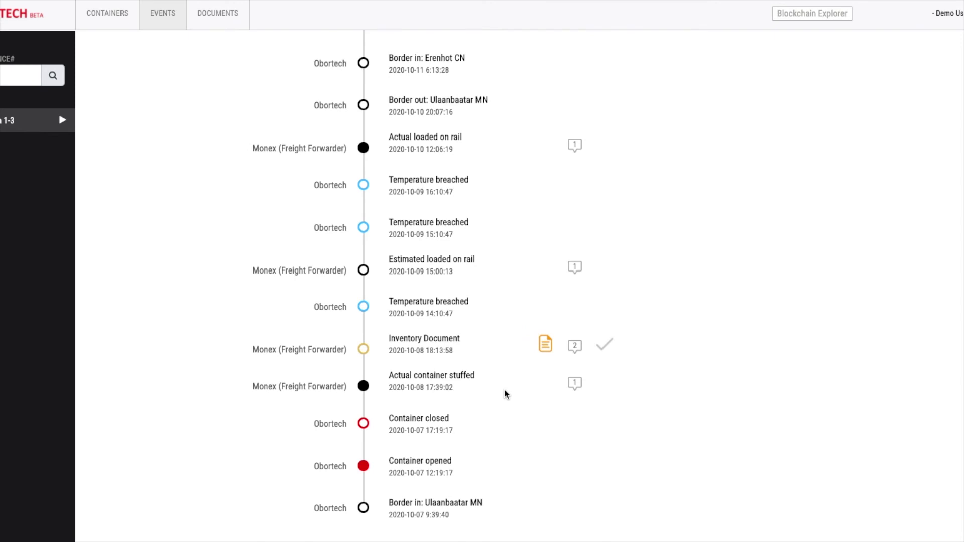
scroll(506, 395, "up", 8)
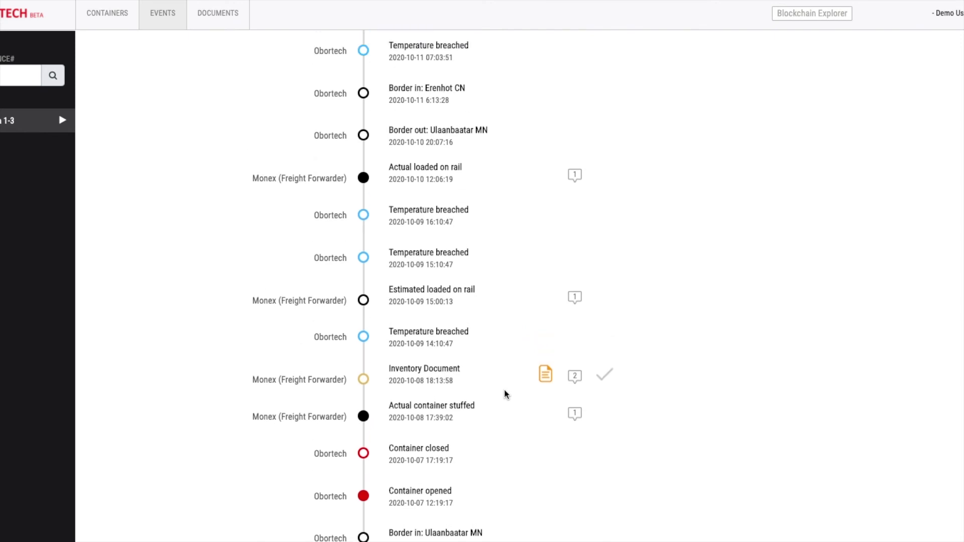
scroll(506, 395, "up", 2)
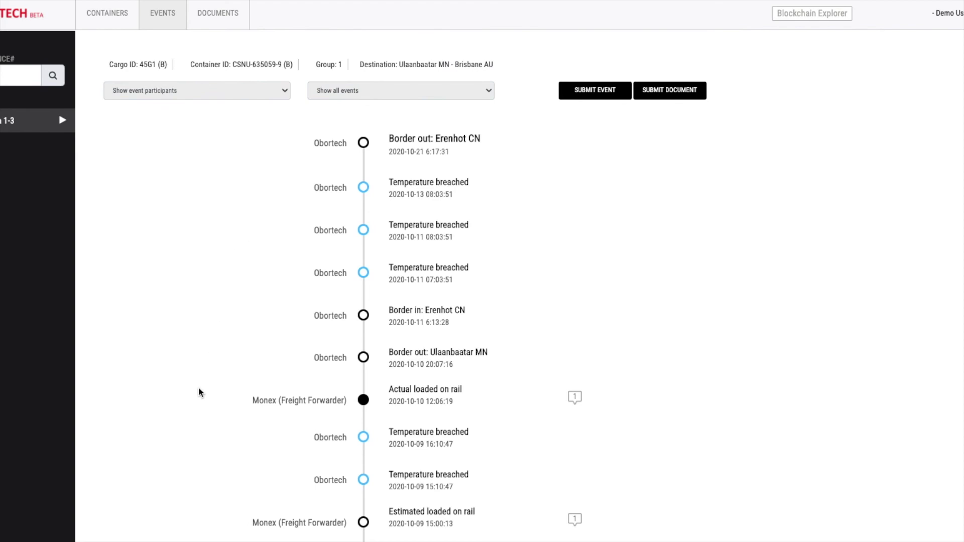
scroll(201, 397, "down", 5)
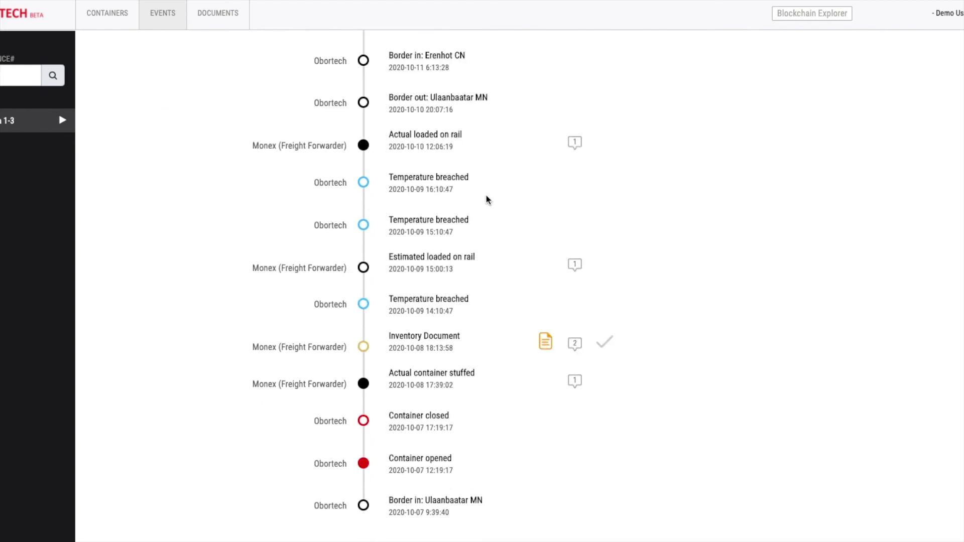
scroll(692, 250, "up", 5)
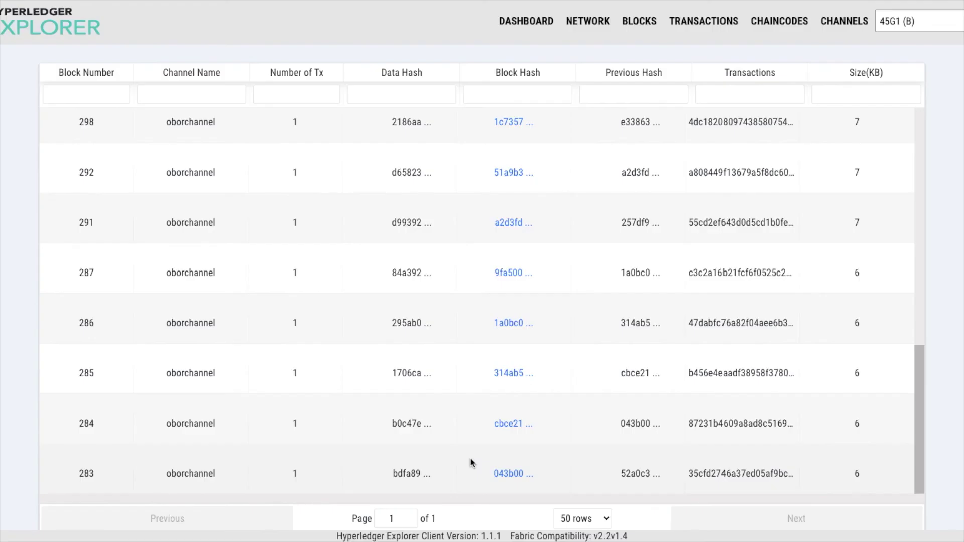
Preview blocks 285, 286 and 291, then open block 298's Temperature Breached details
left_click(515, 374)
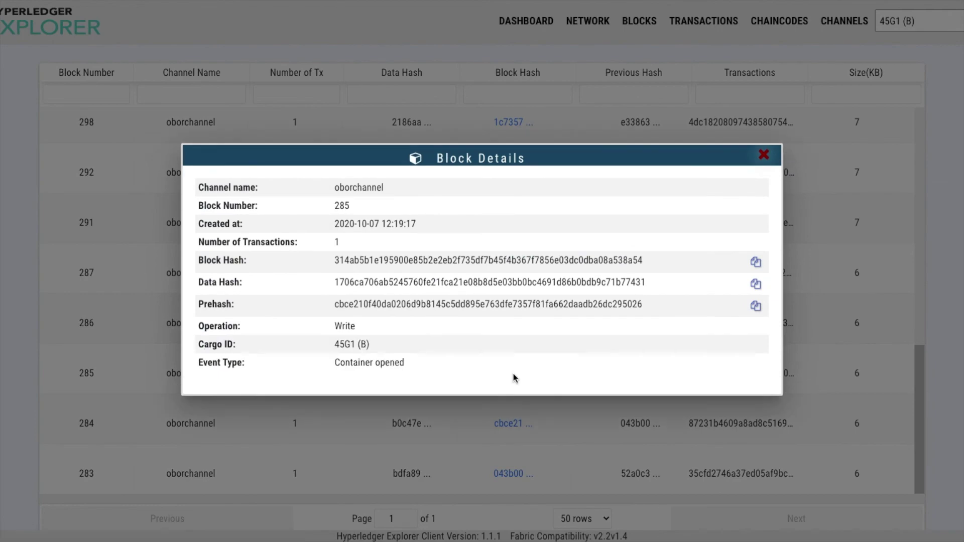
left_click(764, 154)
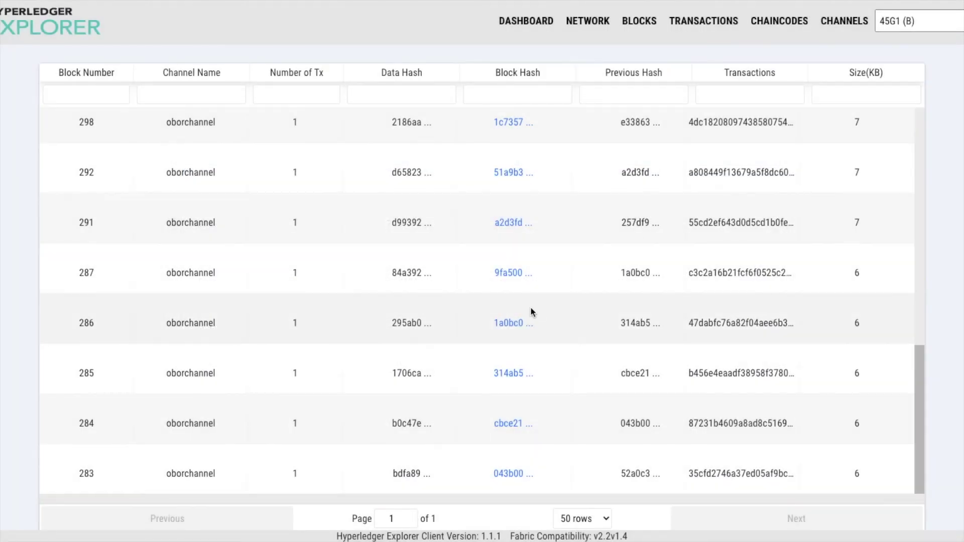
left_click(512, 325)
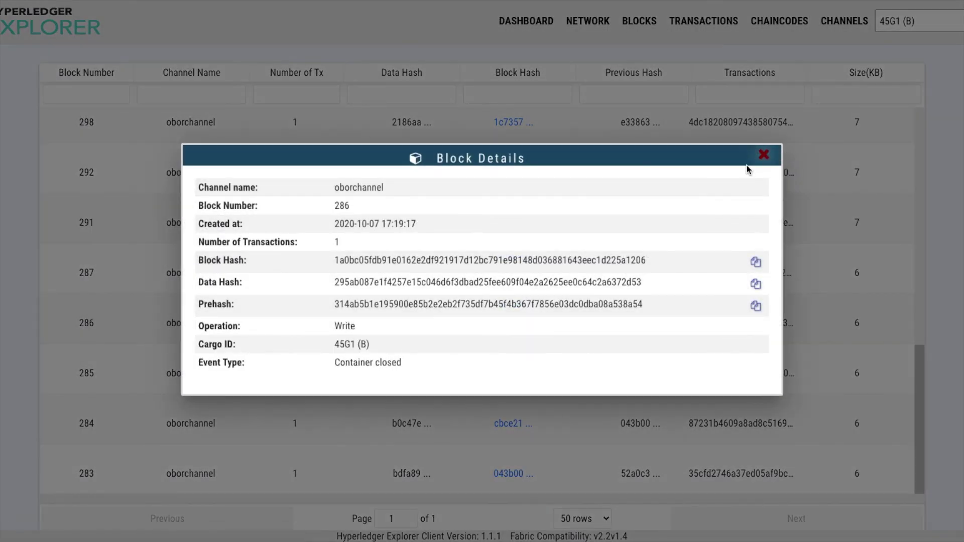
left_click(764, 155)
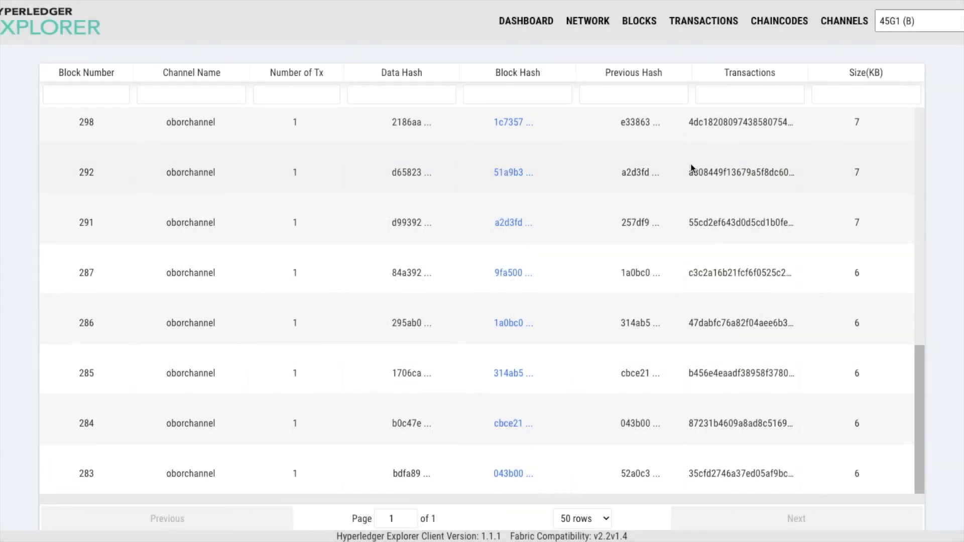
left_click(509, 224)
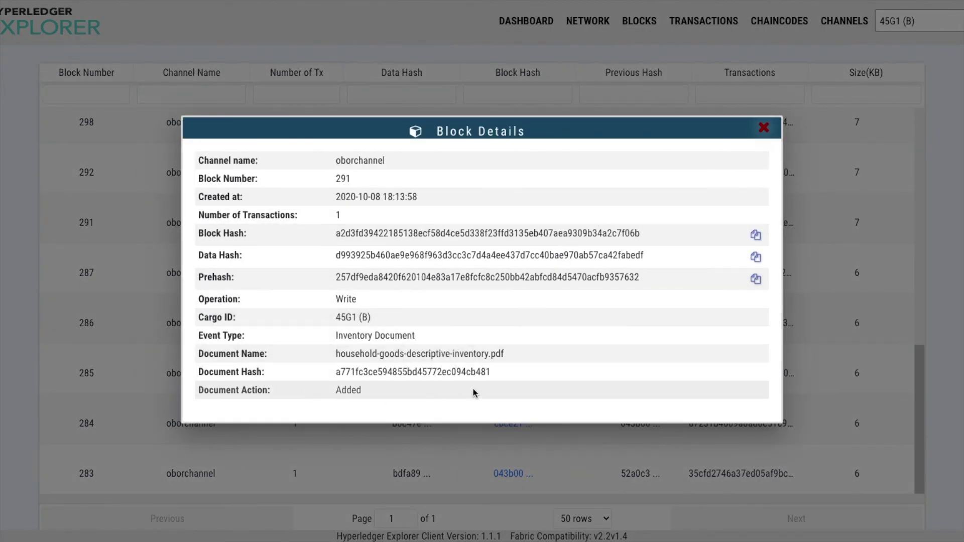
left_click(764, 129)
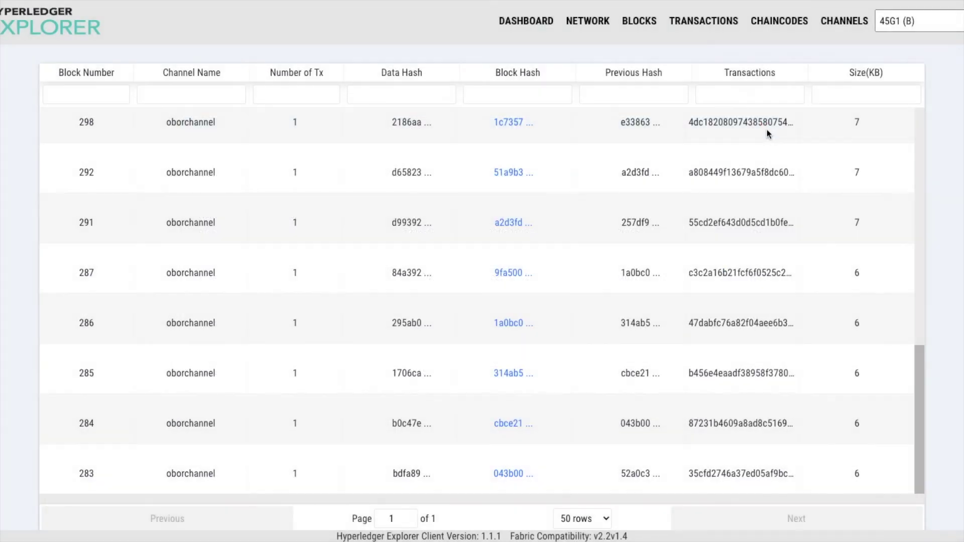
left_click(513, 122)
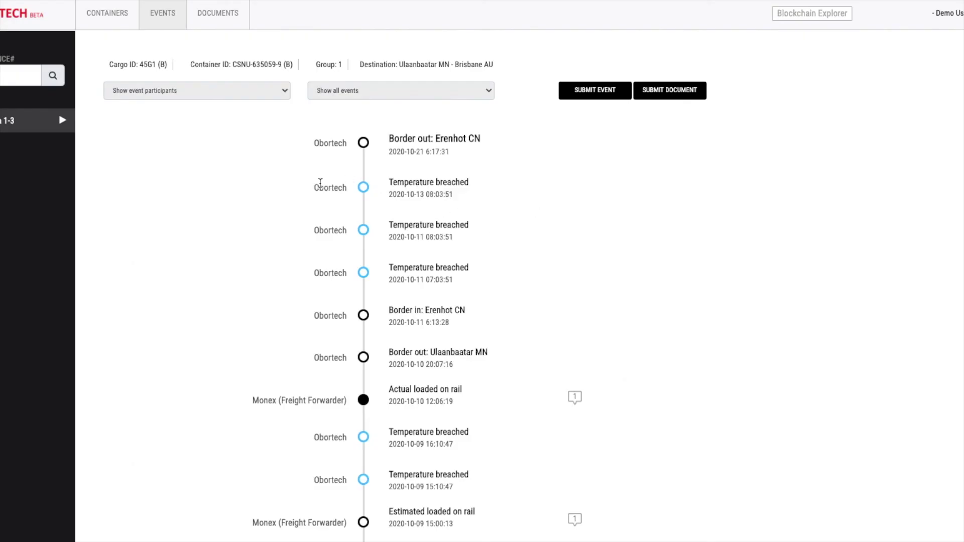
scroll(320, 183, "down", 5)
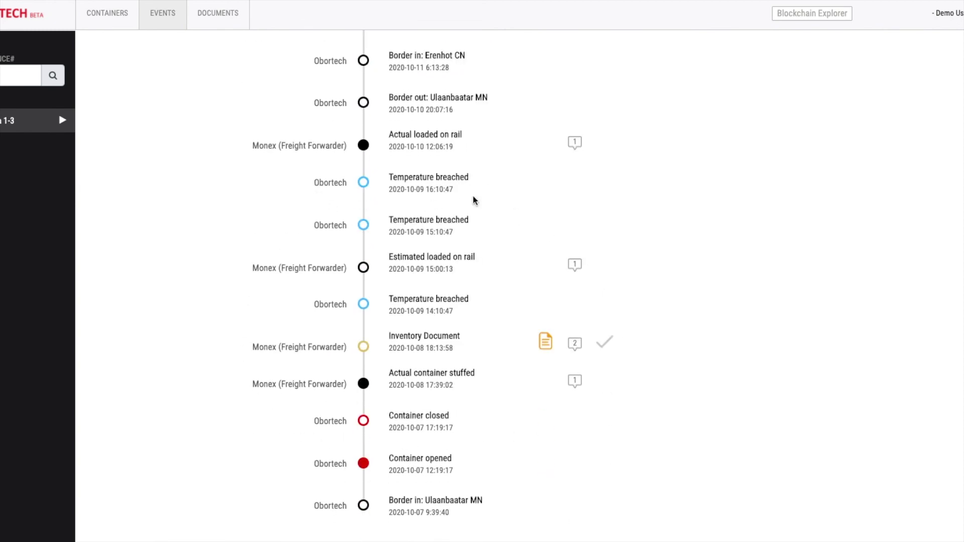
scroll(641, 387, "up", 2)
scroll(641, 388, "up", 4)
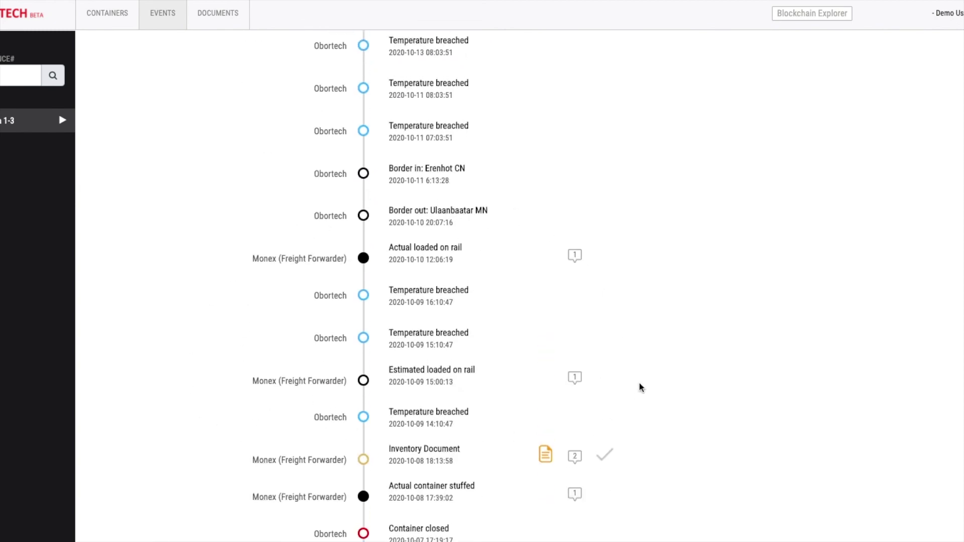